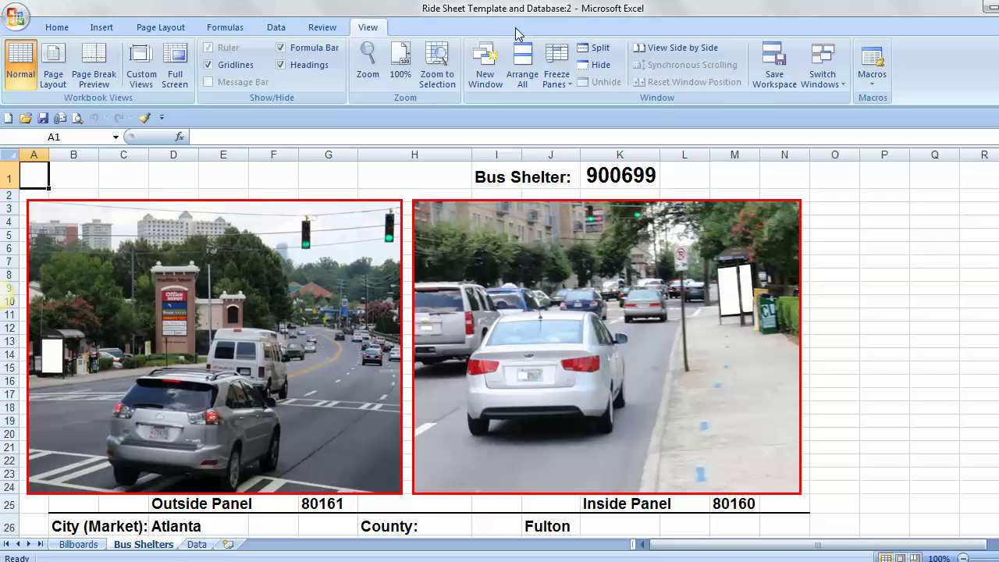
Step: Use Arrange All with Vertical to tile Bus Shelters left and Data right
{"action": "left_click", "coordinate": [522, 58]}
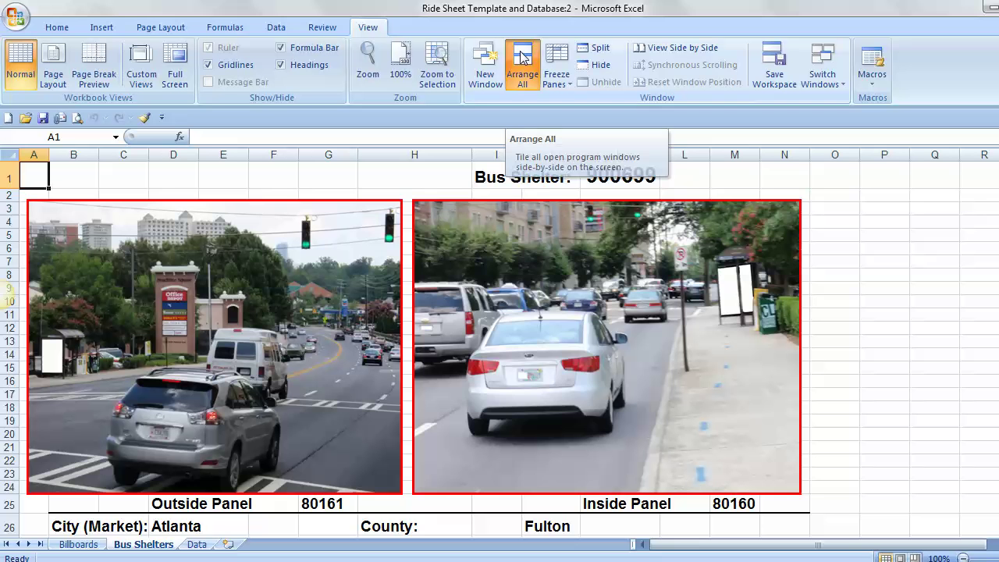
{"action": "left_click", "coordinate": [500, 328]}
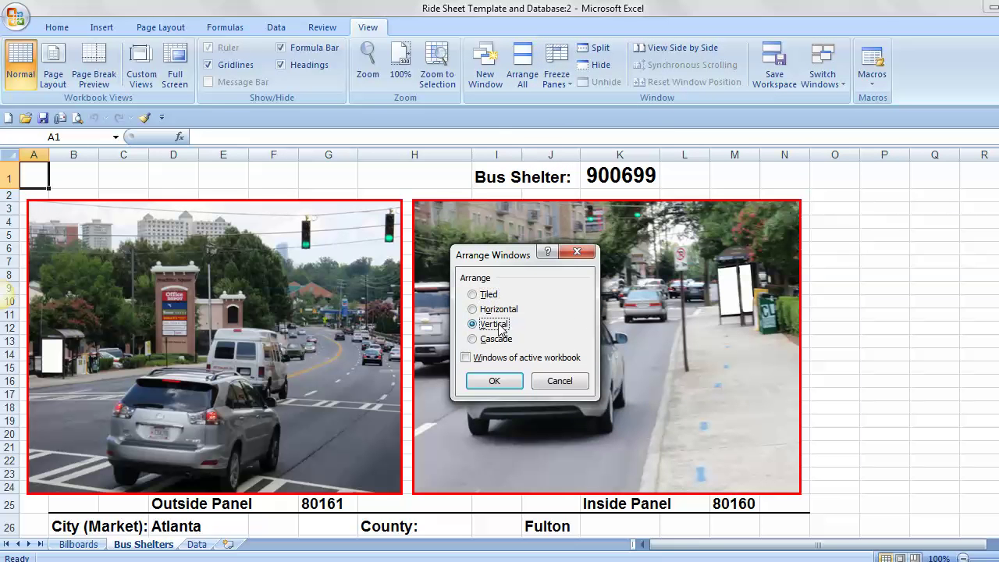
{"action": "left_click", "coordinate": [495, 381]}
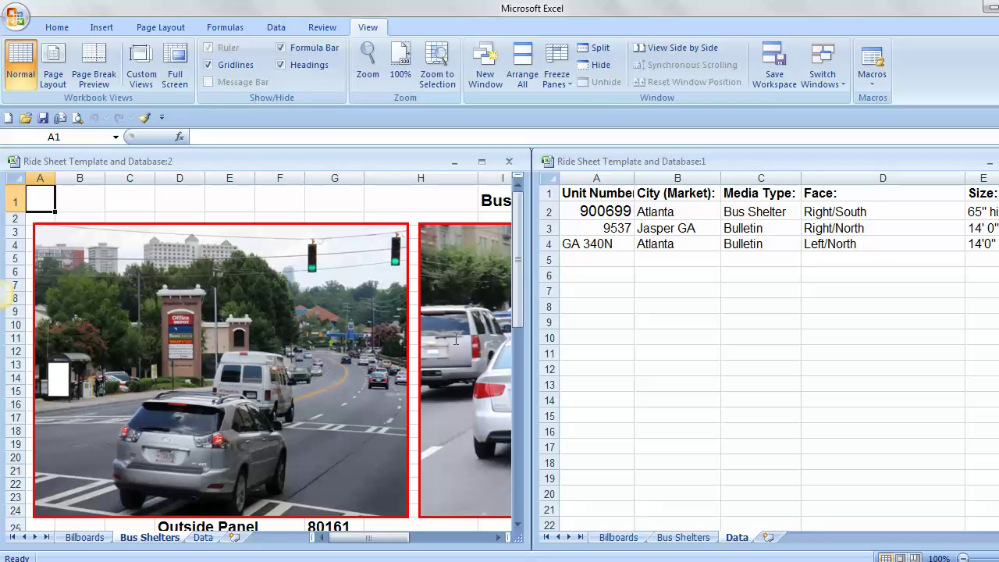
{"action": "left_click", "coordinate": [498, 539]}
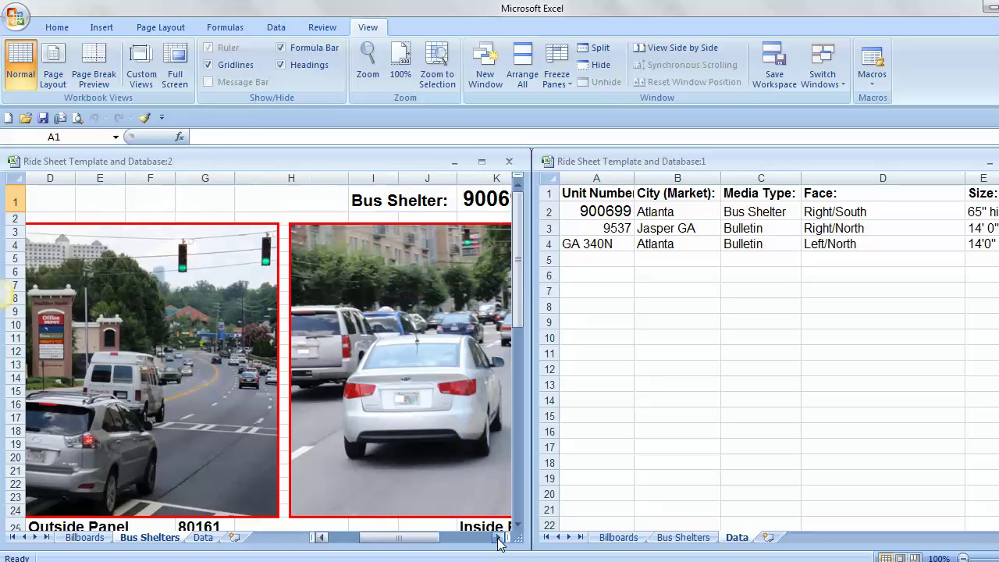
{"action": "left_click", "coordinate": [498, 538]}
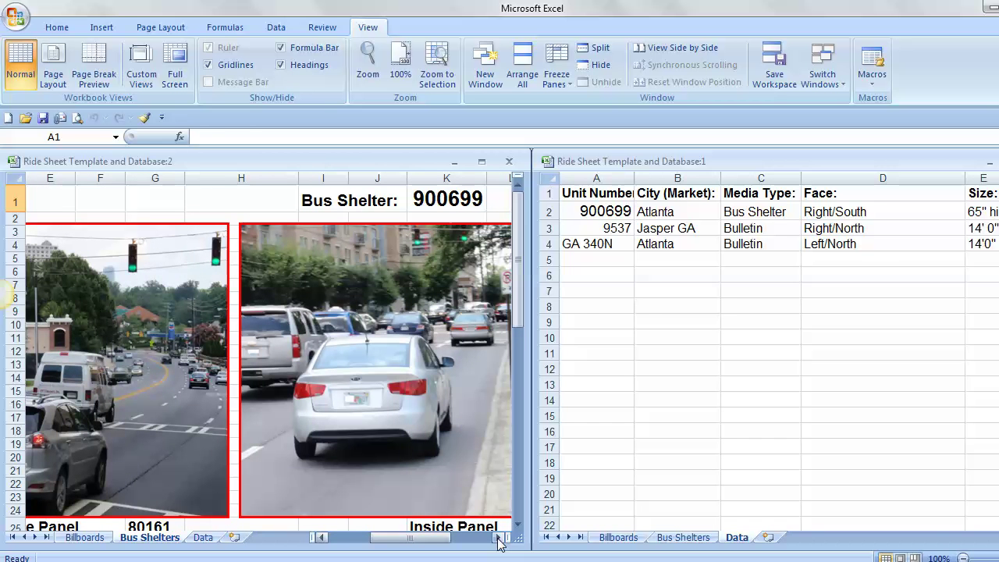
{"action": "left_click", "coordinate": [498, 539]}
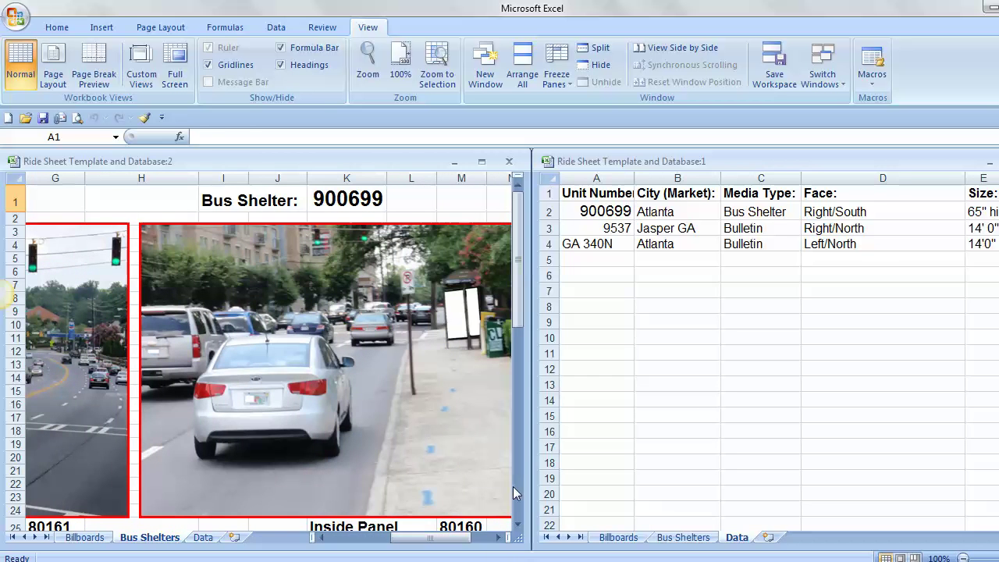
{"action": "left_click", "coordinate": [519, 523]}
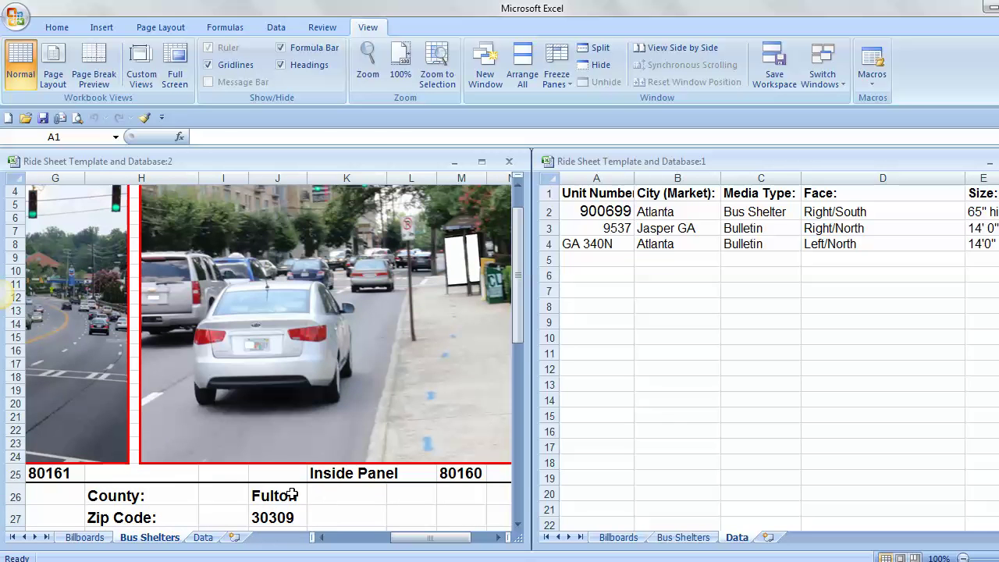
{"action": "left_click", "coordinate": [281, 494]}
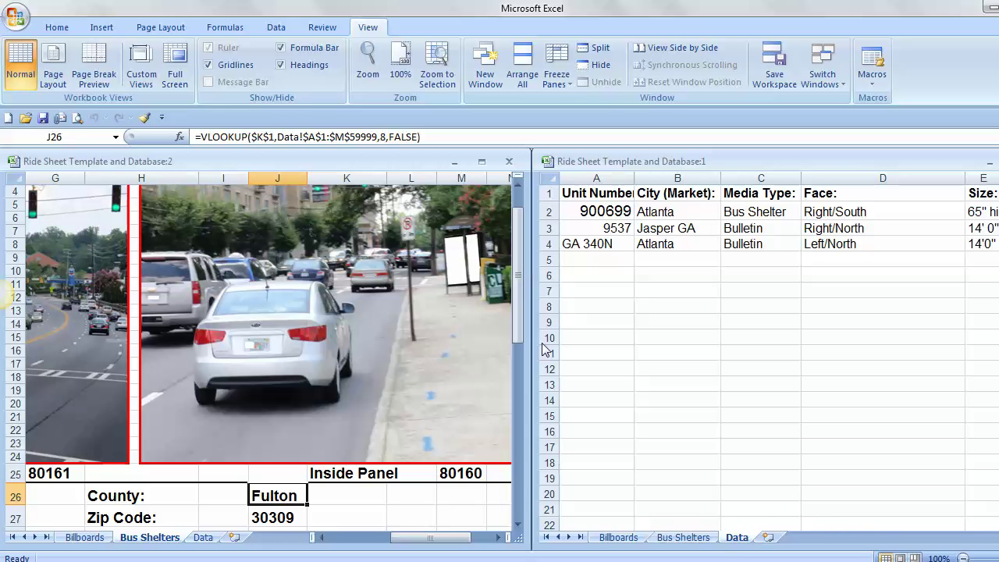
{"action": "scroll", "coordinate": [519, 312], "scroll_direction": "up", "scroll_amount": 1}
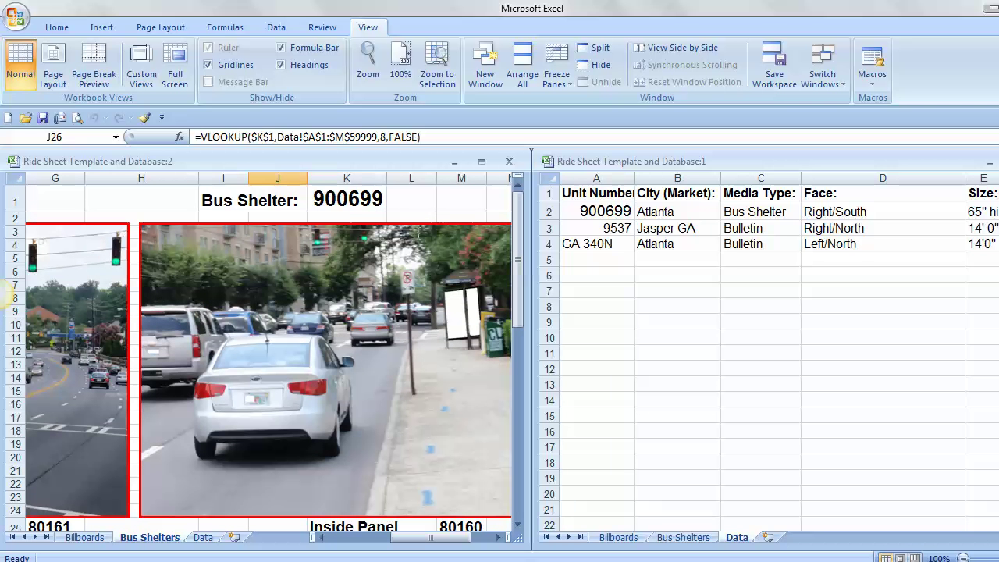
{"action": "left_click", "coordinate": [346, 198]}
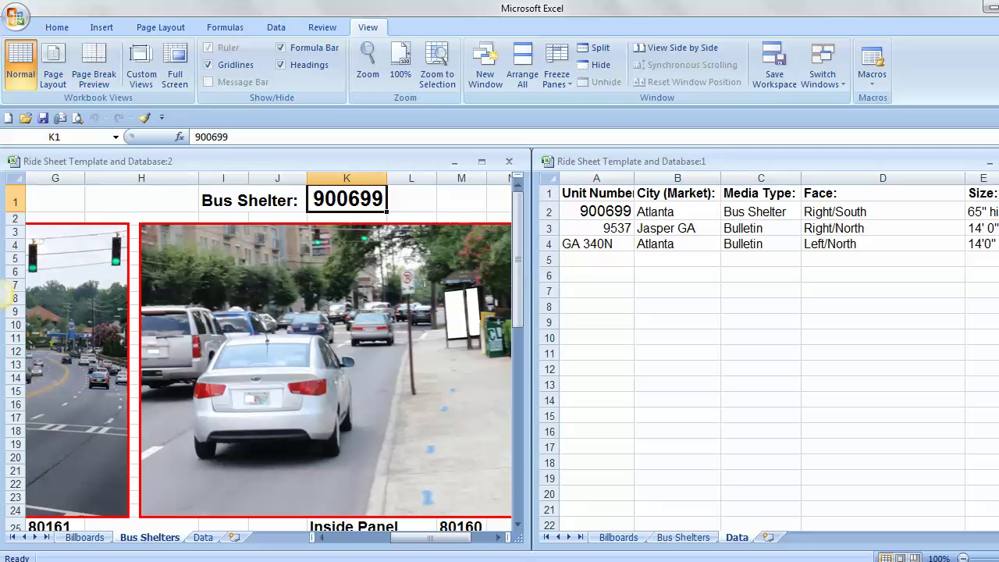
{"action": "left_click", "coordinate": [617, 209]}
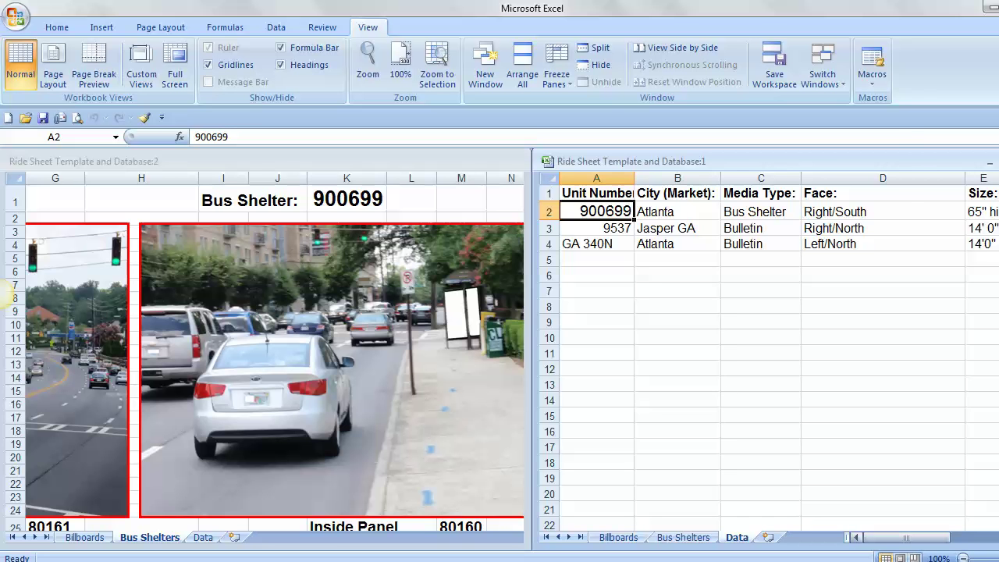
{"action": "left_click", "coordinate": [506, 500]}
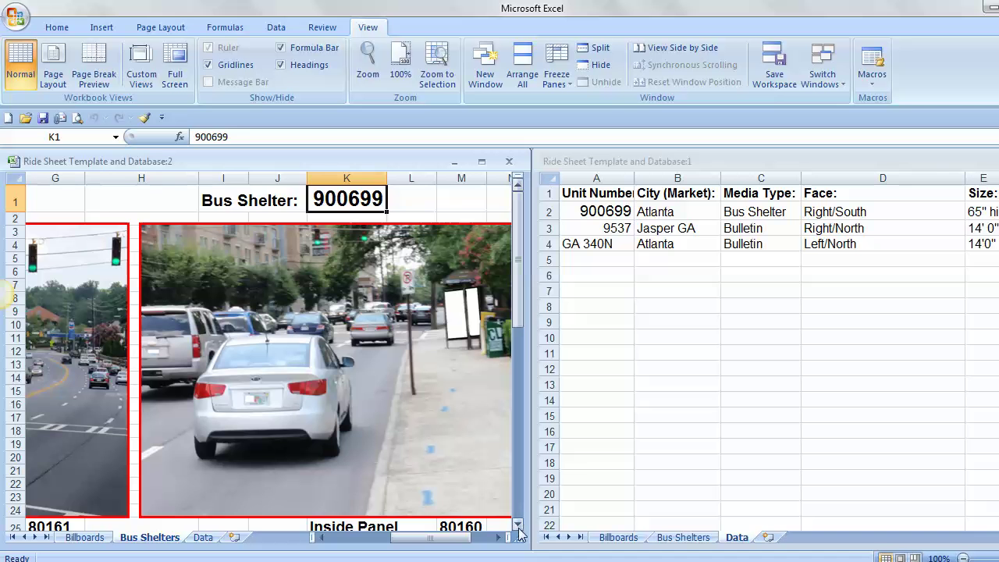
{"action": "scroll", "coordinate": [264, 466], "scroll_direction": "down", "scroll_amount": 1}
{"action": "left_click", "coordinate": [267, 497]}
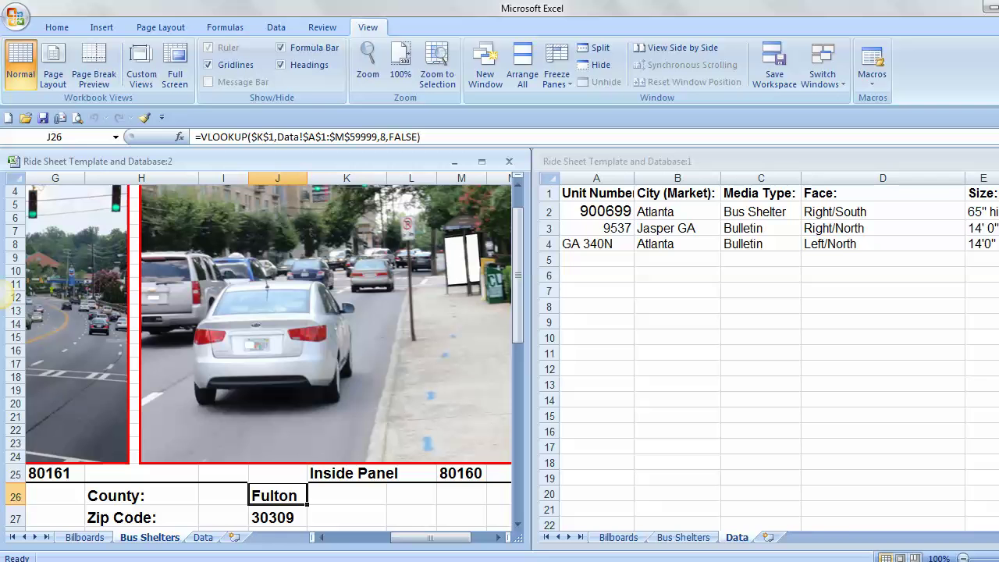
{"action": "left_click", "coordinate": [869, 459]}
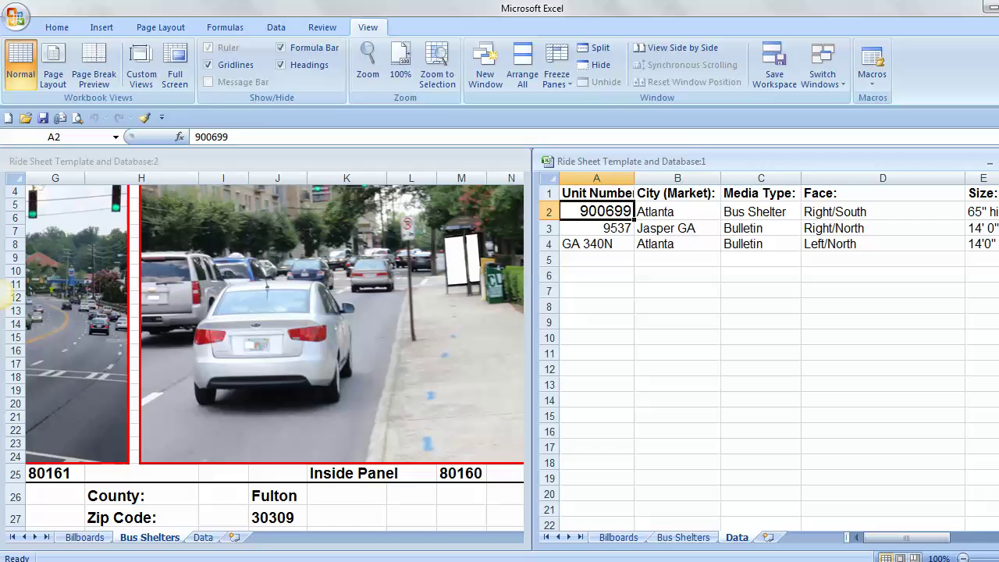
{"action": "scroll", "coordinate": [769, 351], "scroll_direction": "right", "scroll_amount": 1}
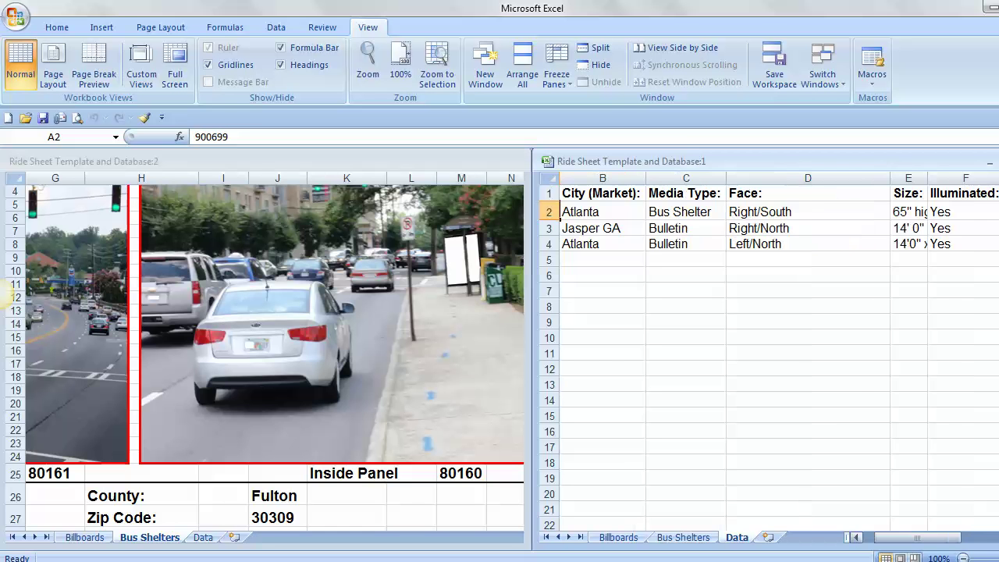
{"action": "scroll", "coordinate": [768, 351], "scroll_direction": "right", "scroll_amount": 1}
{"action": "scroll", "coordinate": [769, 351], "scroll_direction": "right", "scroll_amount": 1}
{"action": "scroll", "coordinate": [769, 351], "scroll_direction": "right", "scroll_amount": 1}
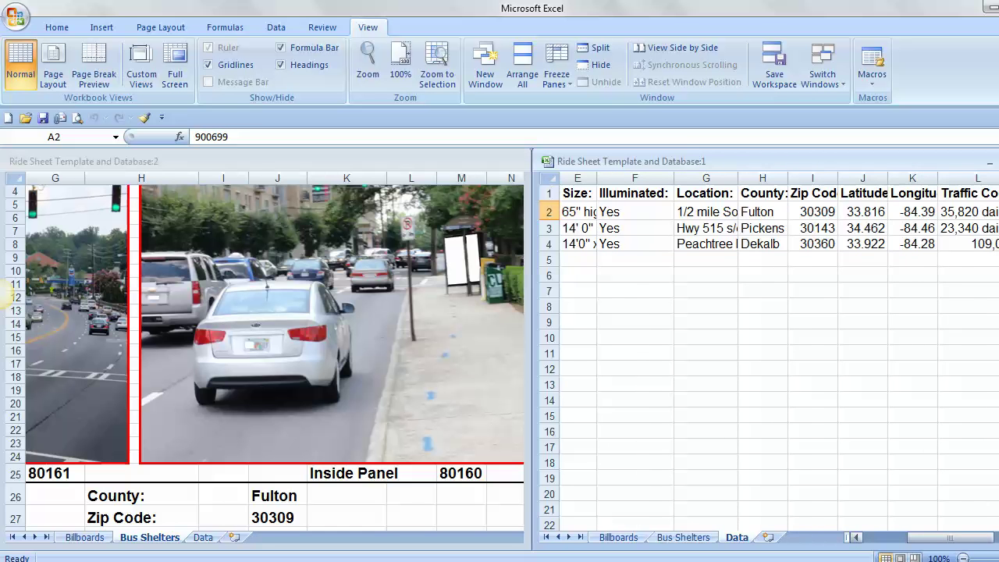
{"action": "left_click", "coordinate": [759, 212]}
{"action": "left_click_drag", "start_coordinate": [921, 539], "coordinate": [864, 539]}
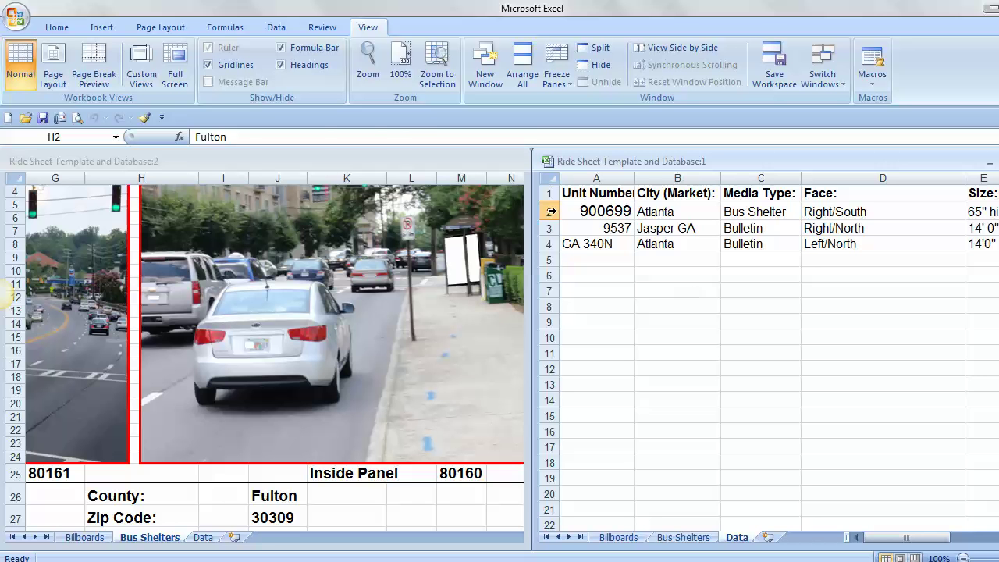
Step: Close the :2 window, maximize the remaining one on the Bus Shelters sheet, and save
{"action": "left_click", "coordinate": [412, 160]}
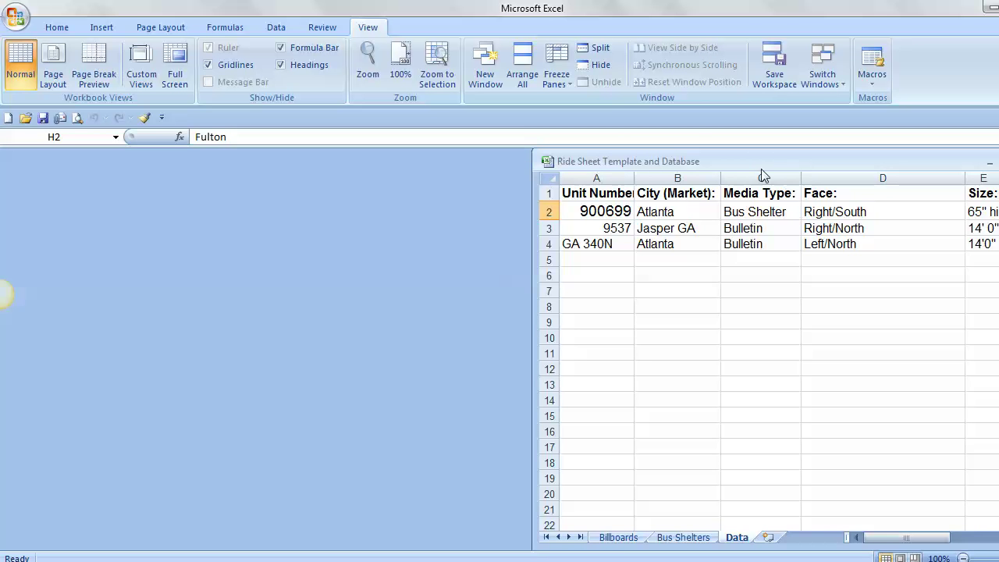
{"action": "double_click", "coordinate": [757, 160]}
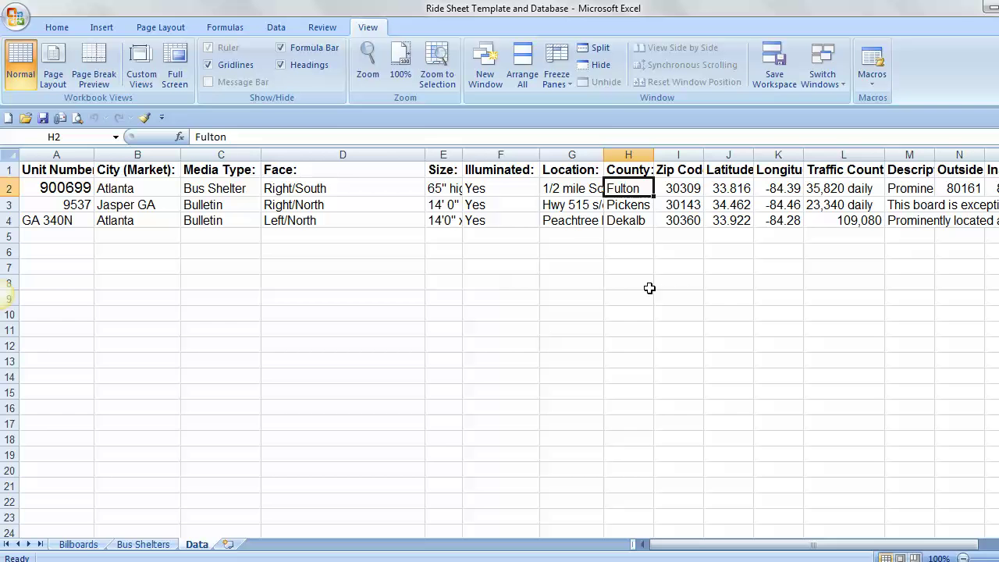
{"action": "left_click", "coordinate": [78, 544]}
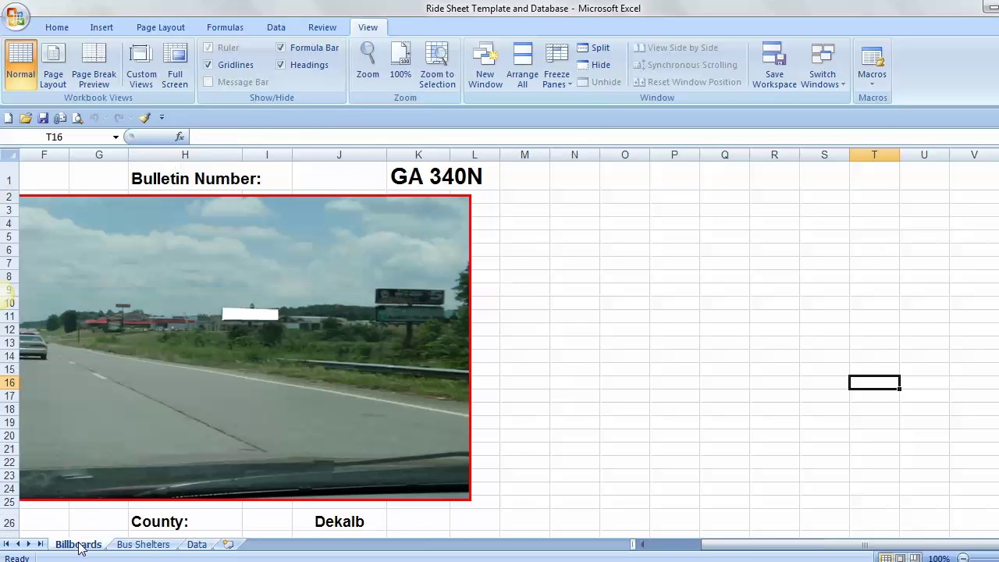
{"action": "left_click", "coordinate": [143, 544]}
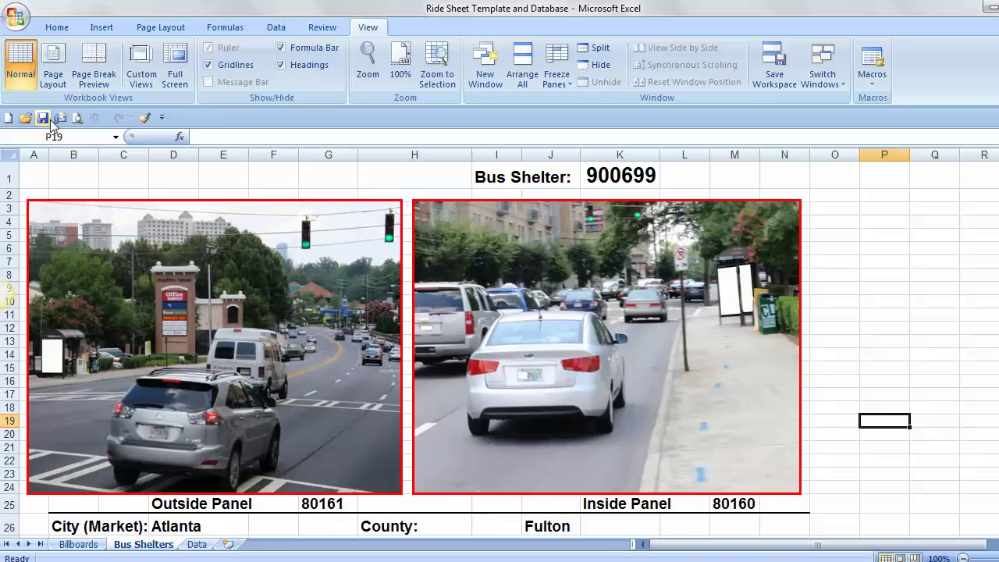
{"action": "left_click", "coordinate": [43, 119]}
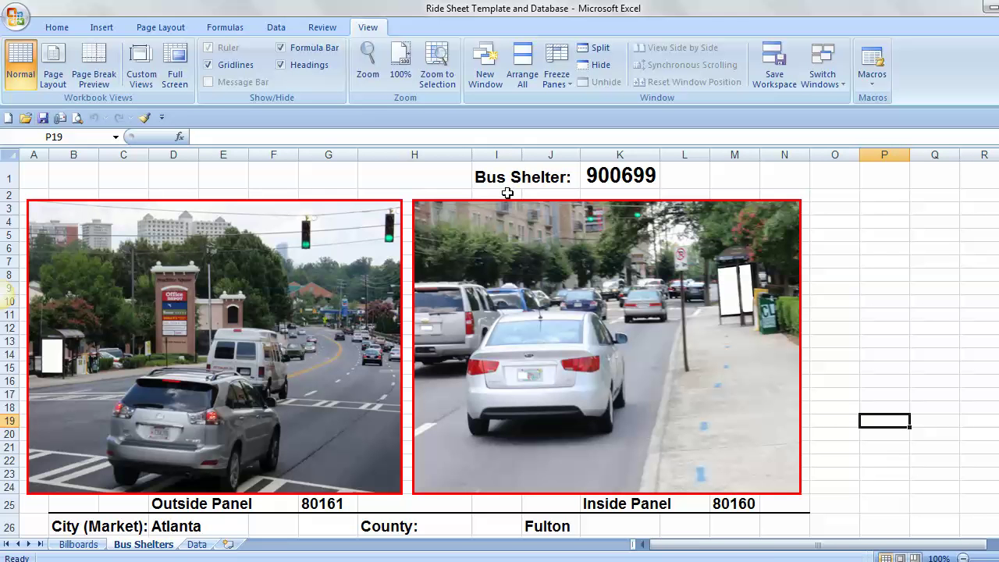